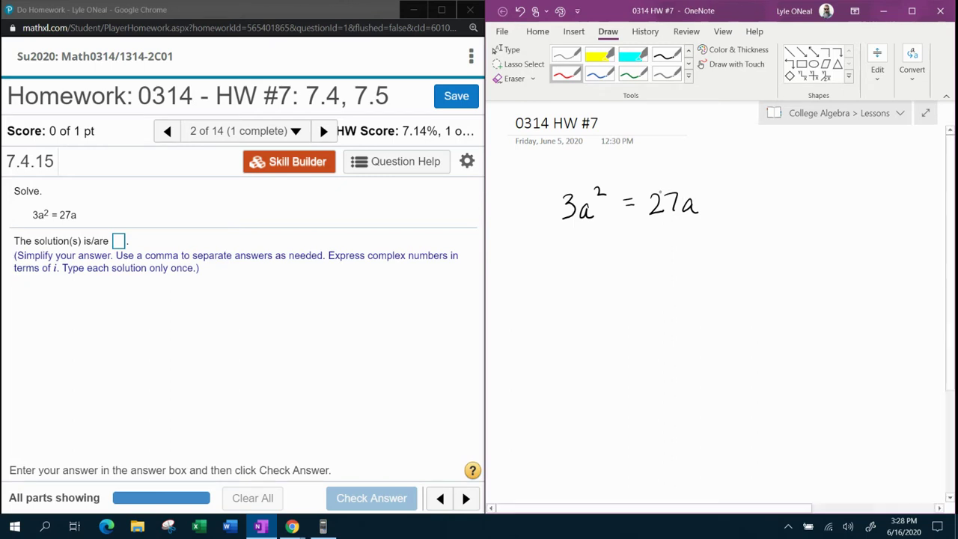
Step: Circle 27a in red, then write 3a² − 27a = 0 below in blue ink
mouse_move(649, 191)
left_mouse_down()
mouse_move(673, 221)
mouse_move(707, 193)
mouse_move(619, 181)
mouse_move(631, 185)
left_mouse_up()
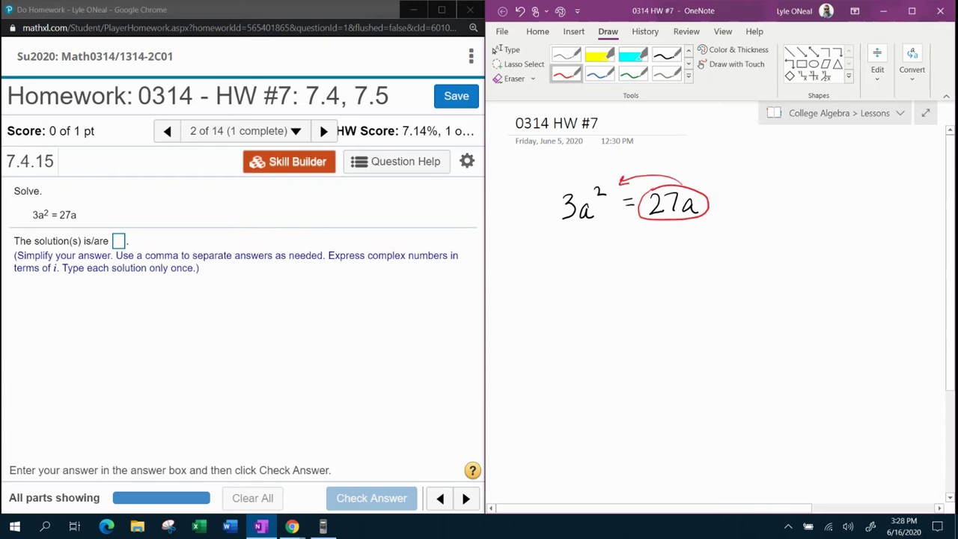
left_click(599, 73)
mouse_move(539, 277)
left_mouse_down()
mouse_move(550, 285)
mouse_move(539, 297)
mouse_move(573, 296)
mouse_move(581, 278)
mouse_move(638, 291)
mouse_move(683, 271)
left_mouse_up()
left_click_drag(676, 277, 683, 277)
mouse_move(703, 268)
left_mouse_down()
mouse_move(701, 277)
mouse_move(704, 267)
left_mouse_up()
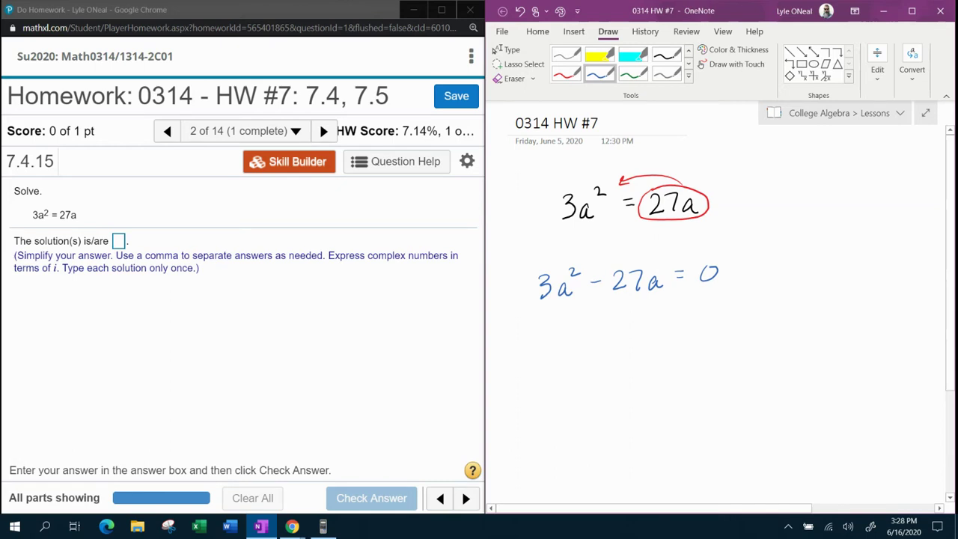
Step: In green ink, underline 3a² and 27a and write the divisor 3a under each
left_click(632, 72)
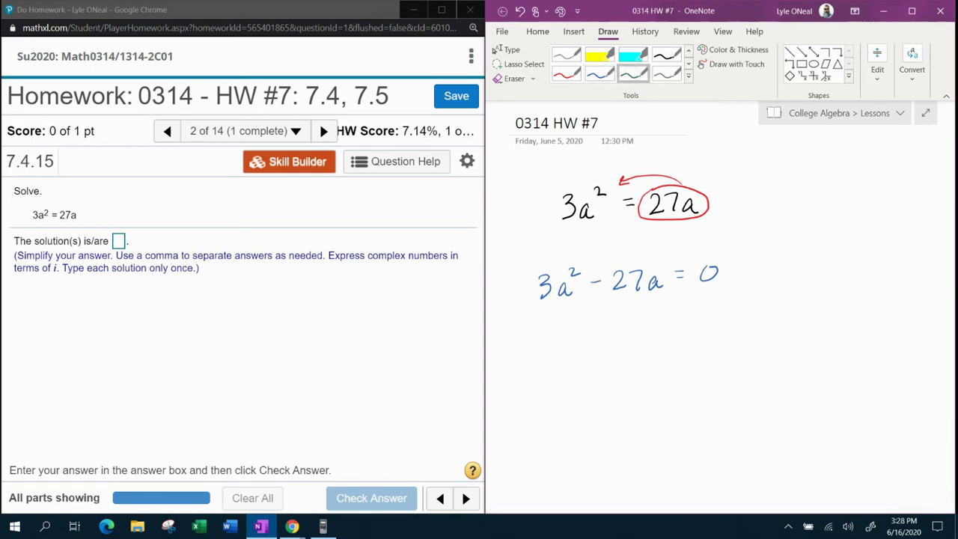
left_click_drag(537, 307, 663, 294)
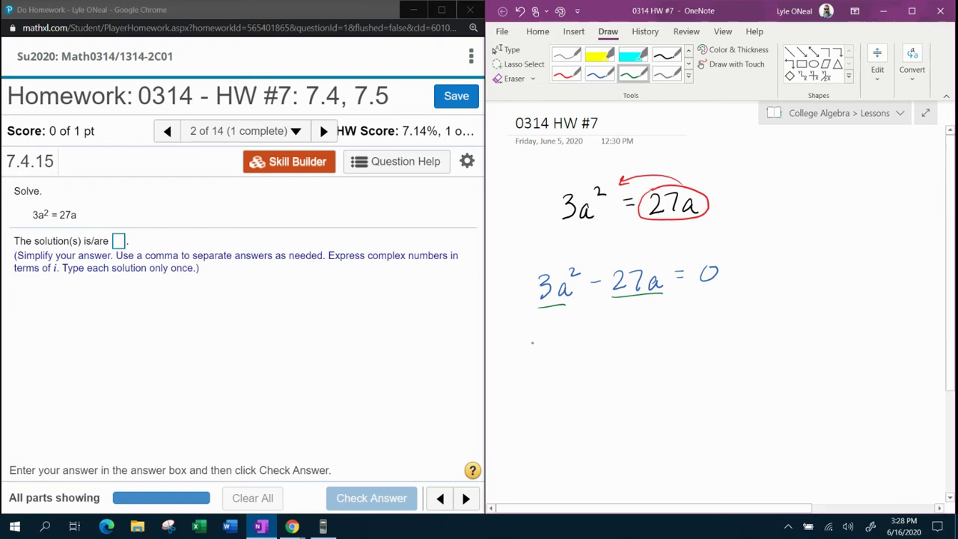
mouse_move(525, 341)
left_mouse_down()
mouse_move(535, 349)
mouse_move(527, 358)
mouse_move(571, 356)
left_mouse_up()
mouse_move(558, 307)
left_mouse_down()
mouse_move(559, 320)
mouse_move(578, 317)
left_mouse_up()
left_click_drag(630, 300, 649, 312)
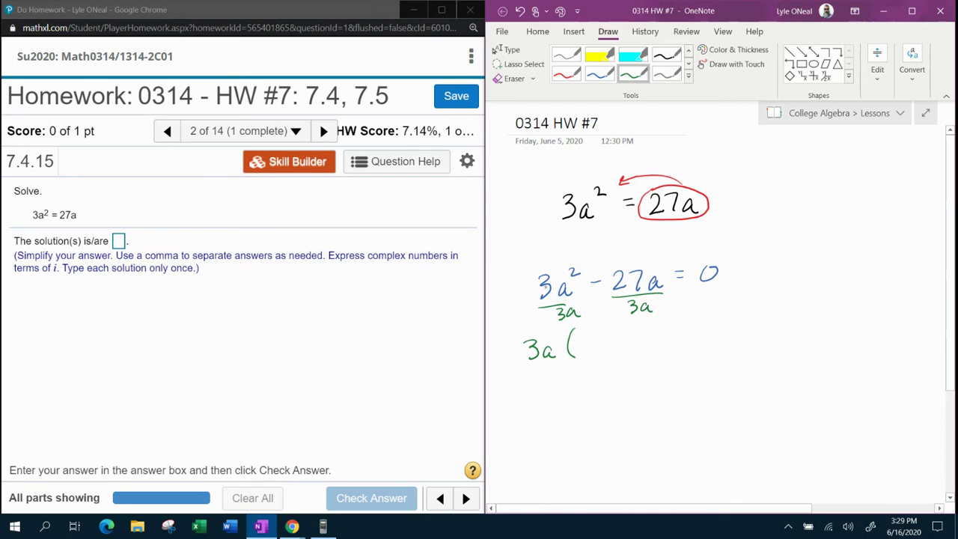
left_click_drag(540, 280, 558, 312)
Step: Cancel the common factors, write 3a(a − 9) = 0, and underline 3a in red
mouse_move(586, 343)
left_mouse_down()
mouse_move(581, 355)
mouse_move(596, 353)
left_mouse_up()
mouse_move(626, 299)
left_mouse_down()
mouse_move(638, 311)
mouse_move(647, 270)
left_mouse_up()
mouse_move(600, 344)
left_mouse_down()
mouse_move(633, 341)
mouse_move(632, 351)
left_mouse_up()
mouse_move(657, 276)
left_mouse_down()
mouse_move(645, 306)
mouse_move(659, 278)
left_mouse_up()
mouse_move(640, 326)
left_mouse_down()
mouse_move(641, 356)
mouse_move(680, 332)
left_mouse_up()
left_click_drag(669, 340, 704, 330)
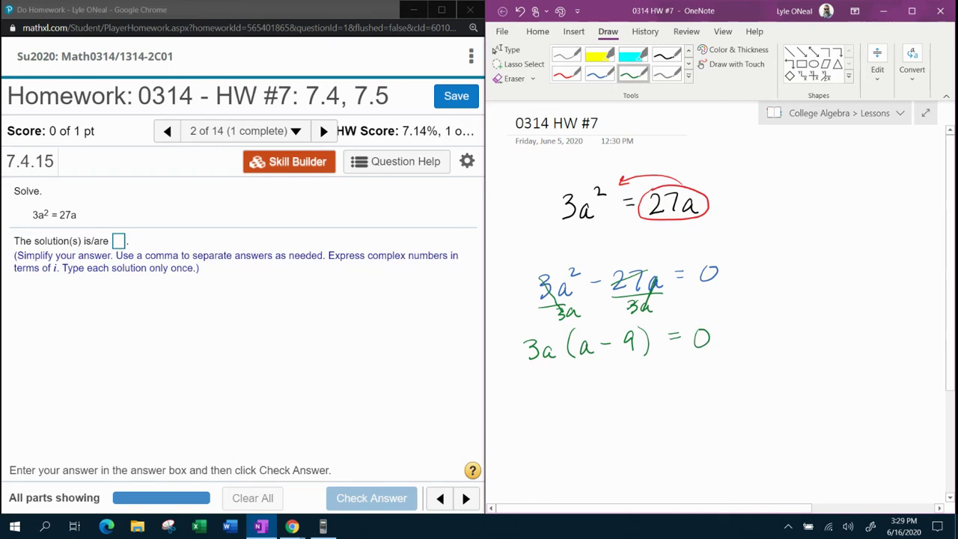
left_click(565, 72)
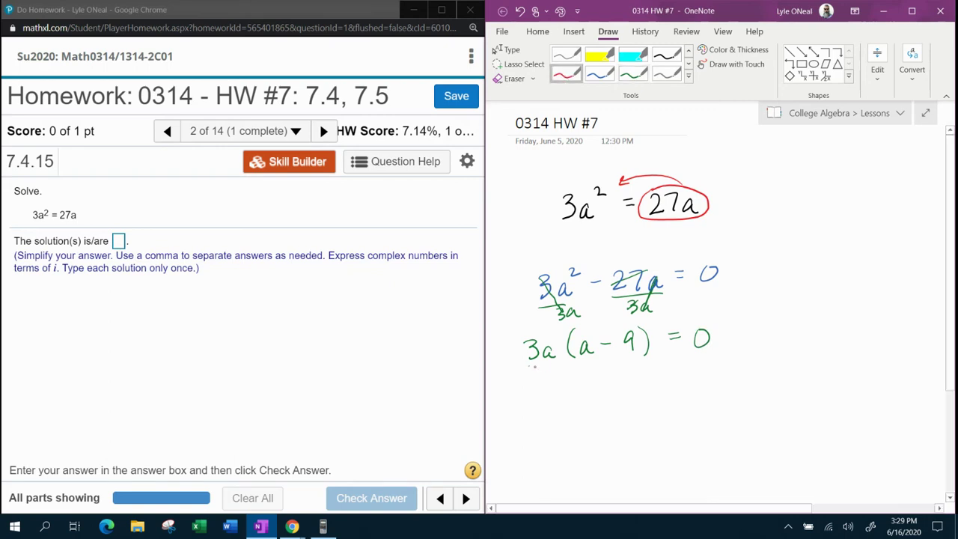
left_click_drag(528, 364, 643, 360)
Step: In blue ink, write 3a = 0, divide both sides by 3, and box a = 0
left_click(599, 73)
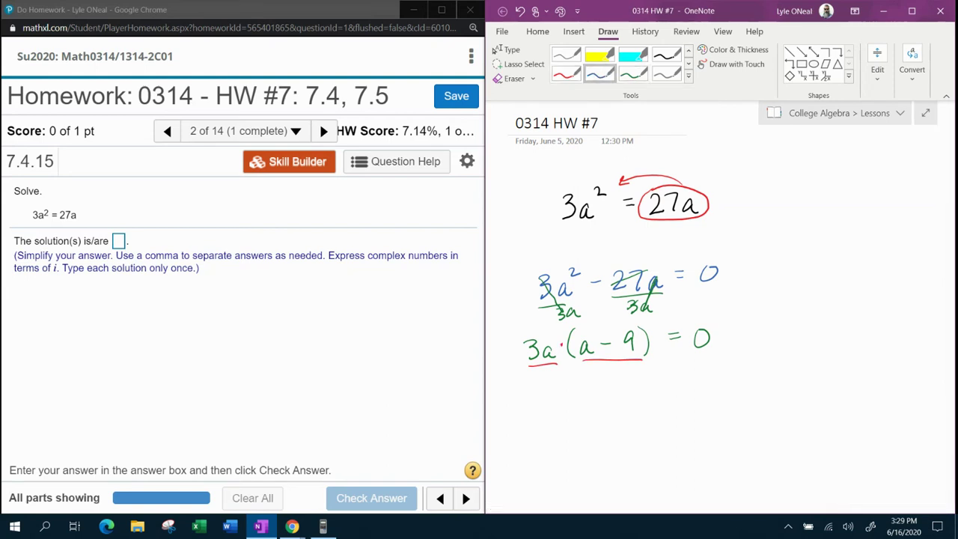
mouse_move(524, 396)
left_mouse_down()
mouse_move(533, 400)
mouse_move(526, 421)
mouse_move(588, 396)
left_mouse_up()
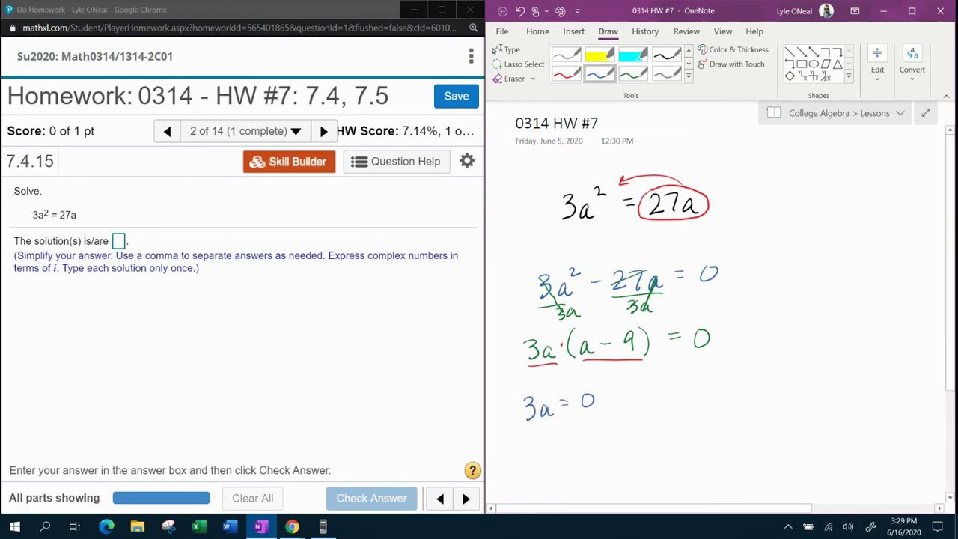
scroll(674, 299, "down", 4)
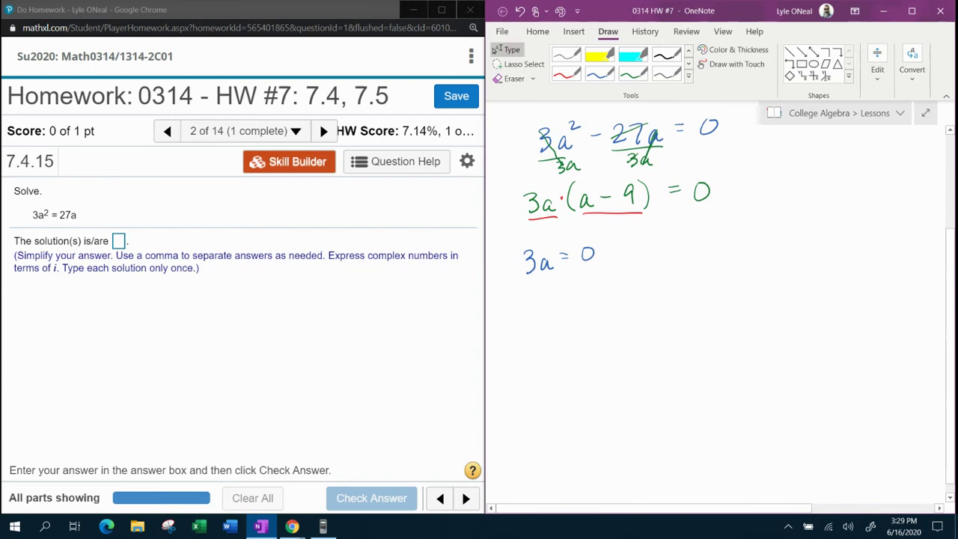
left_click(599, 74)
mouse_move(525, 279)
left_mouse_down()
mouse_move(549, 277)
mouse_move(535, 302)
left_mouse_up()
mouse_move(581, 268)
left_mouse_down()
mouse_move(598, 267)
mouse_move(588, 293)
left_mouse_up()
mouse_move(539, 255)
left_mouse_down()
mouse_move(522, 275)
mouse_move(548, 344)
left_mouse_up()
left_click_drag(559, 327, 570, 327)
mouse_move(558, 333)
left_mouse_down()
mouse_move(588, 322)
mouse_move(601, 347)
mouse_move(530, 322)
left_mouse_up()
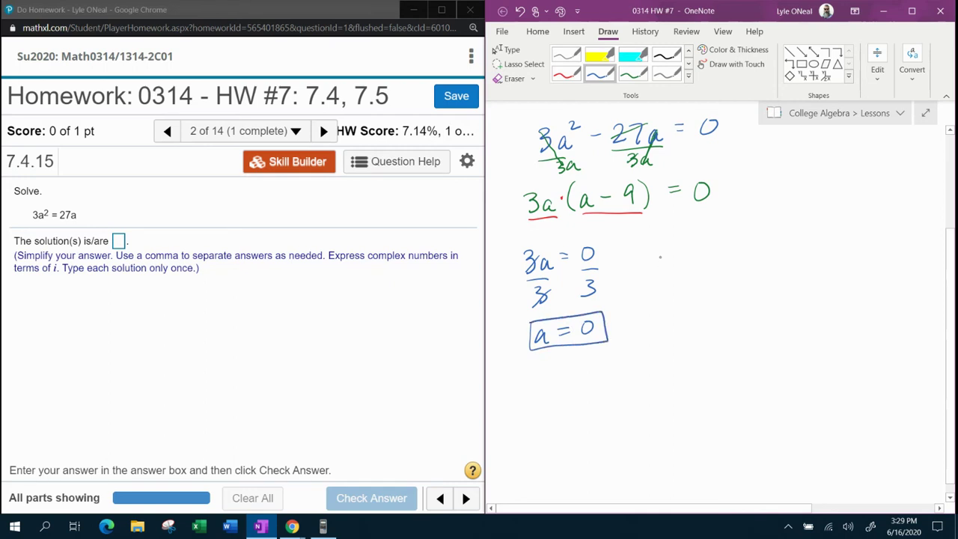
Step: Write a − 9 = 0, solve it to a = 9 and box it, then bring up the calculator emulator
mouse_move(662, 251)
left_mouse_down()
mouse_move(663, 264)
mouse_move(723, 249)
left_mouse_up()
left_click_drag(711, 256, 724, 254)
mouse_move(739, 246)
left_mouse_down()
mouse_move(732, 255)
mouse_move(739, 246)
mouse_move(683, 241)
mouse_move(732, 229)
left_mouse_up()
mouse_move(660, 314)
left_mouse_down()
mouse_move(654, 324)
mouse_move(666, 327)
left_mouse_up()
left_click_drag(670, 312, 685, 318)
mouse_move(701, 305)
left_mouse_down()
mouse_move(692, 312)
mouse_move(704, 324)
left_mouse_up()
left_click_drag(648, 304, 642, 338)
mouse_move(642, 338)
left_mouse_down()
mouse_move(722, 328)
mouse_move(645, 305)
left_mouse_up()
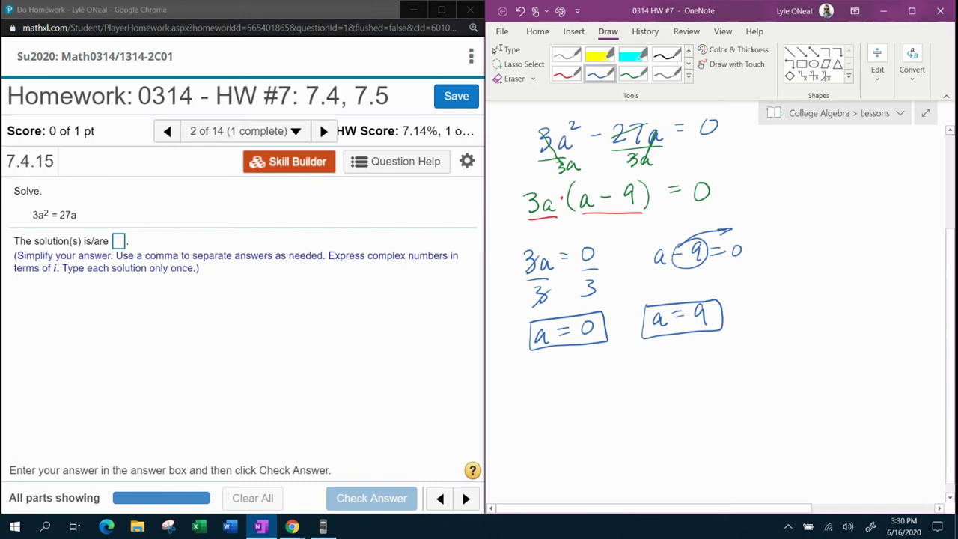
scroll(718, 300, "up", 3)
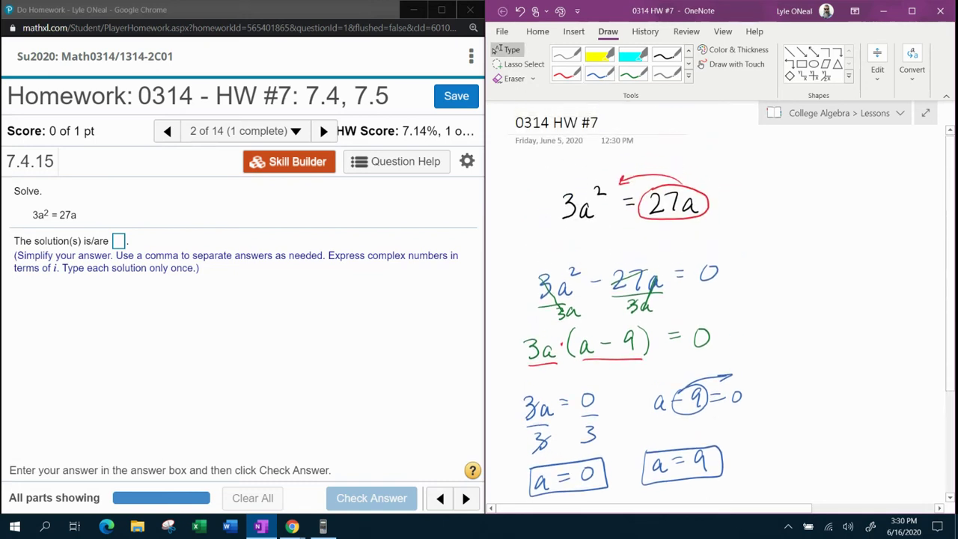
left_click(322, 526)
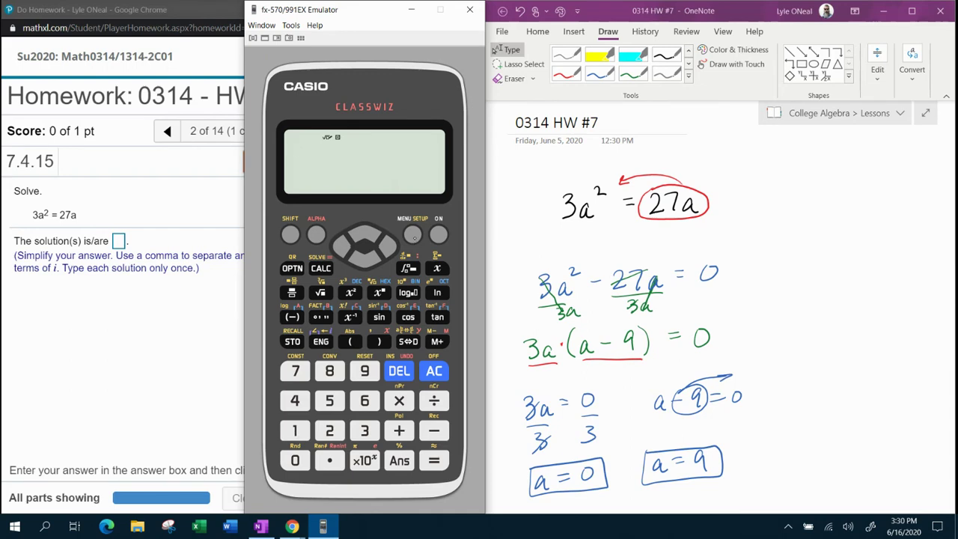
Step: Set the emulator to a degree-2 polynomial equation and circle the exponent 2 of 3a² in blue
left_click(412, 234)
left_click(368, 261)
left_click(368, 261)
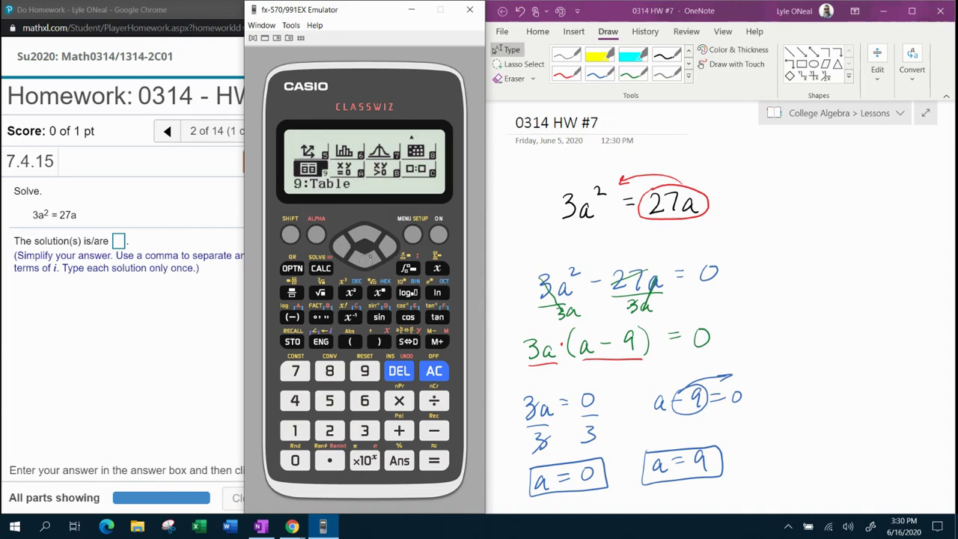
left_click(390, 245)
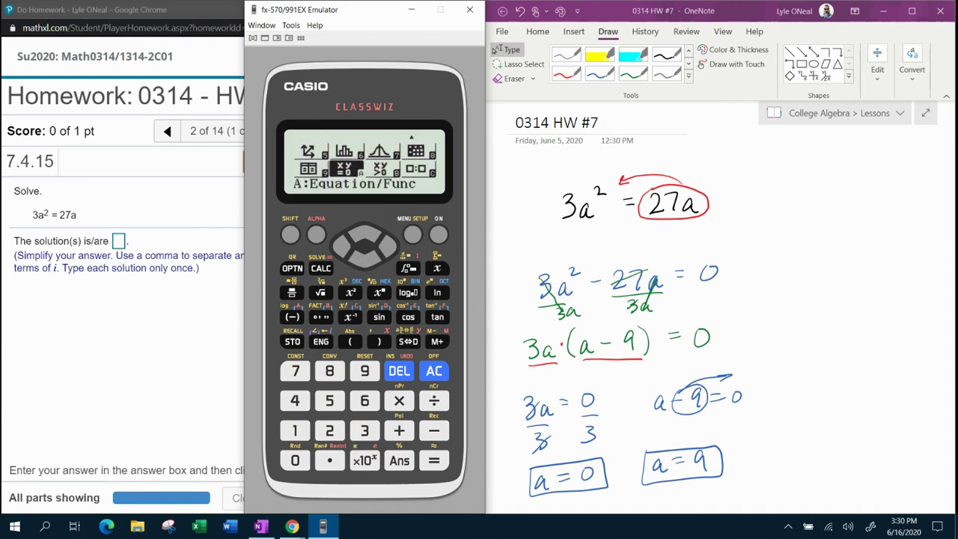
left_click(433, 460)
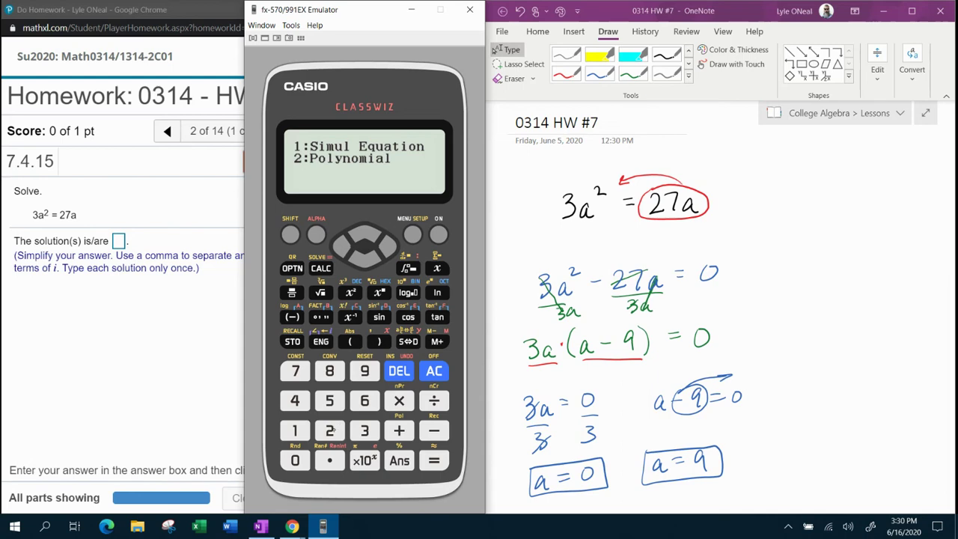
left_click(329, 430)
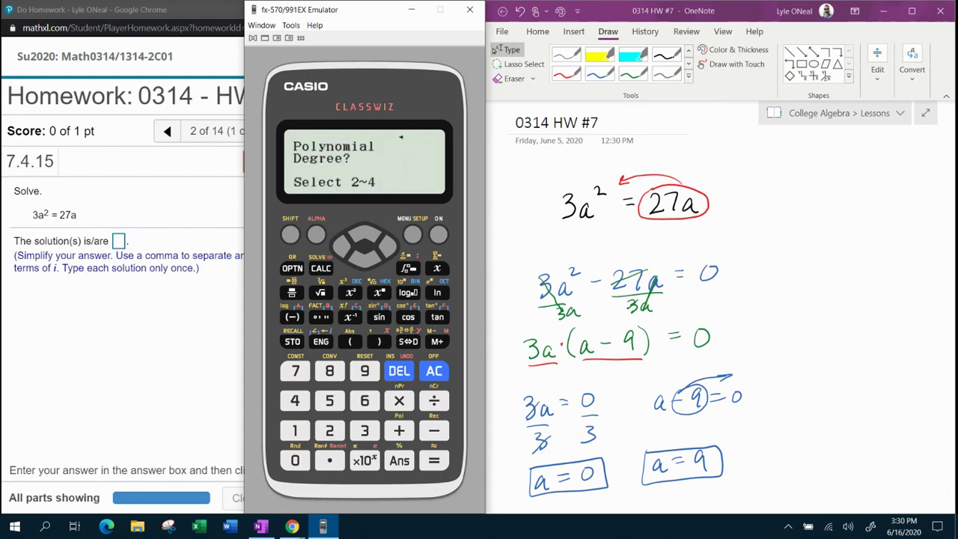
left_click(330, 430)
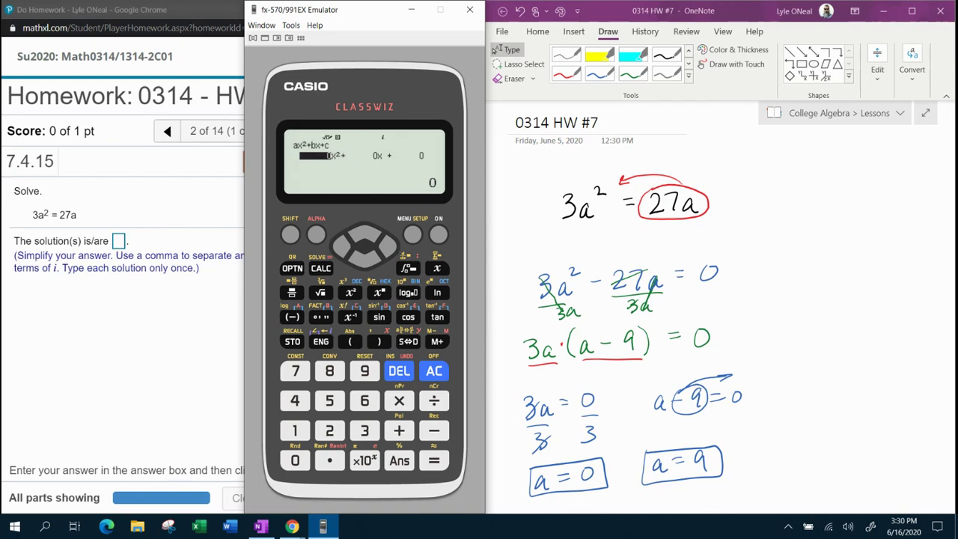
left_click(599, 73)
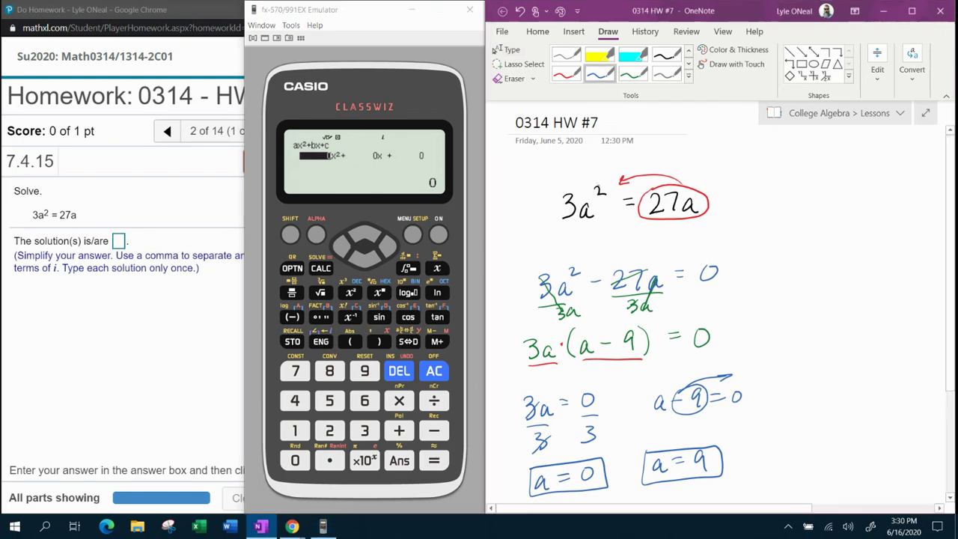
mouse_move(599, 182)
left_mouse_down()
mouse_move(609, 196)
mouse_move(603, 181)
left_mouse_up()
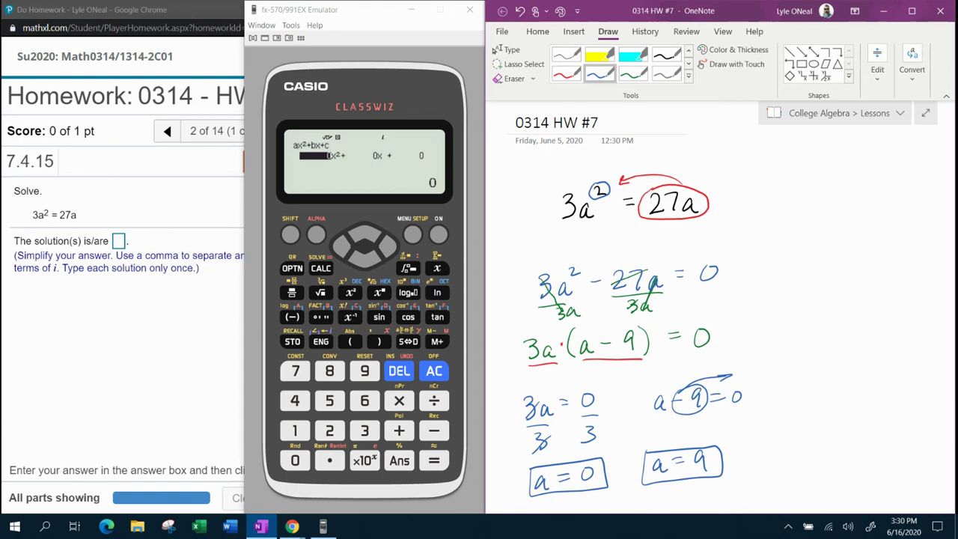
Step: Enter 3 as the x² coefficient and mark 3, −27 and = 0 in the notes
mouse_move(543, 249)
left_mouse_down()
mouse_move(544, 263)
mouse_move(552, 254)
left_mouse_up()
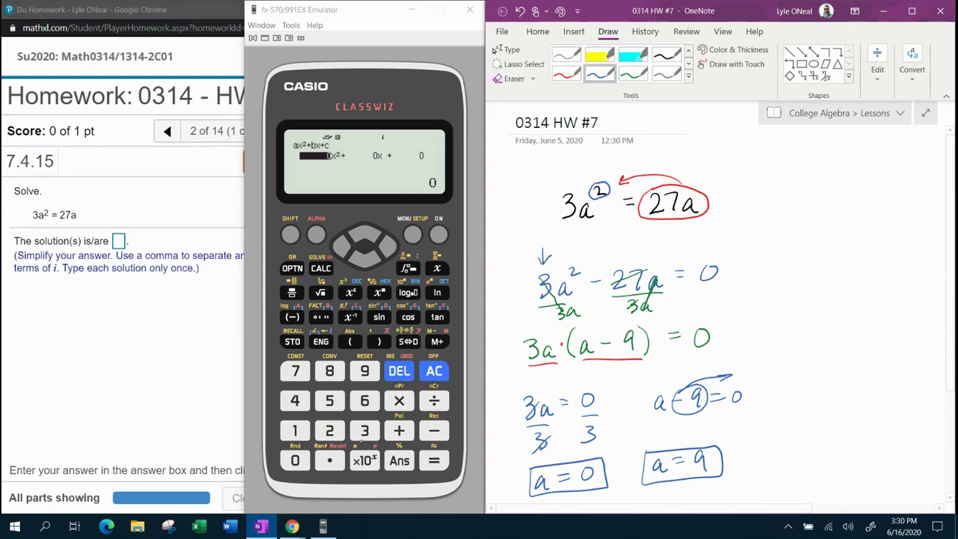
left_click(364, 431)
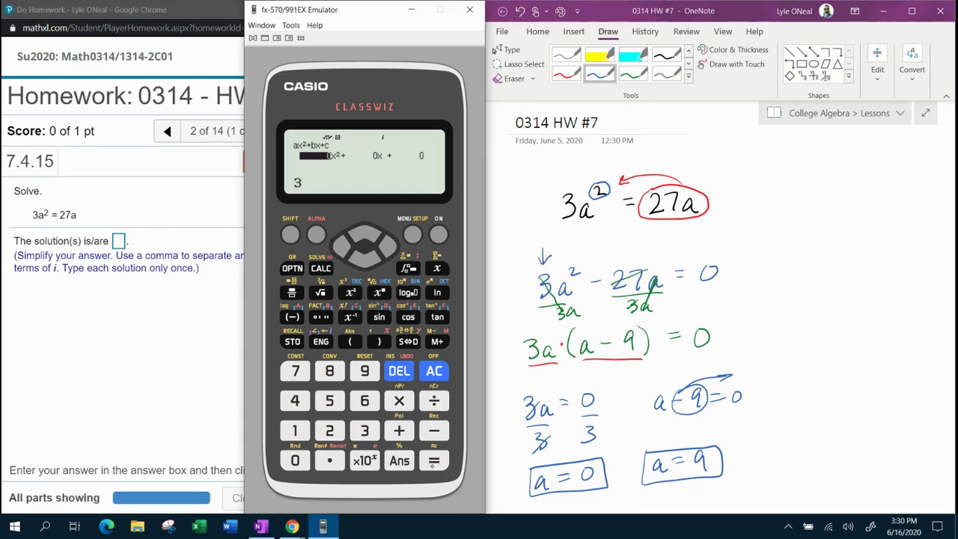
key("Return")
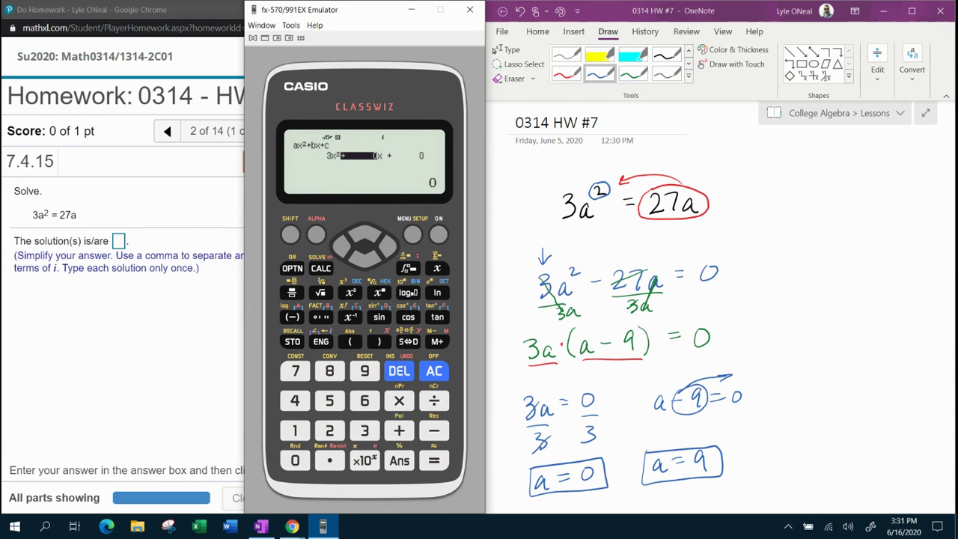
left_click(544, 288)
left_click_drag(546, 275, 541, 284)
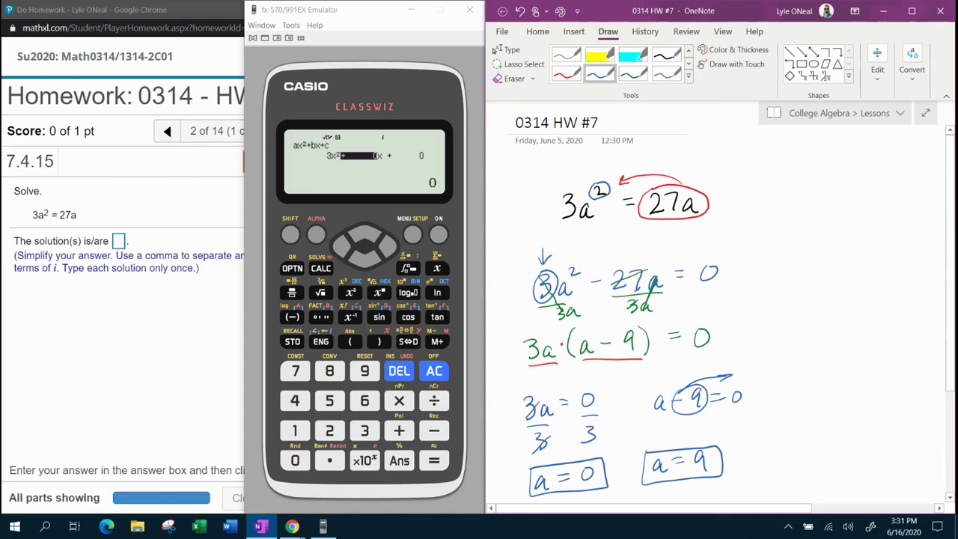
left_click_drag(652, 293, 665, 288)
mouse_move(604, 269)
left_mouse_down()
mouse_move(621, 296)
mouse_move(637, 263)
mouse_move(598, 266)
mouse_move(616, 257)
left_mouse_up()
left_click_drag(612, 249, 621, 250)
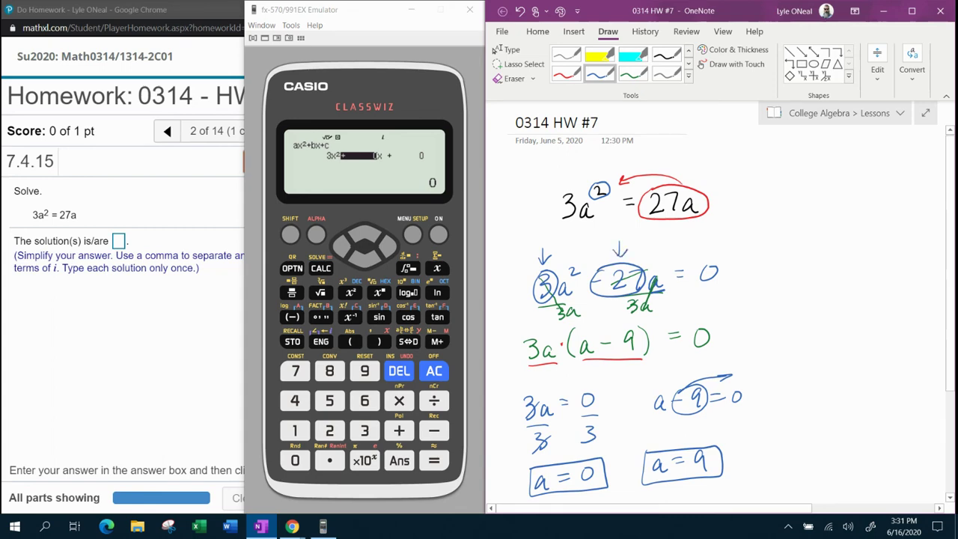
left_click(713, 287)
mouse_move(675, 285)
left_mouse_down()
mouse_move(724, 283)
mouse_move(717, 289)
left_mouse_up()
Step: Enter −27 and 0 as the remaining coefficients and solve, getting x₁ = 9 and x₂ = 0
left_click(292, 317)
left_click(294, 430)
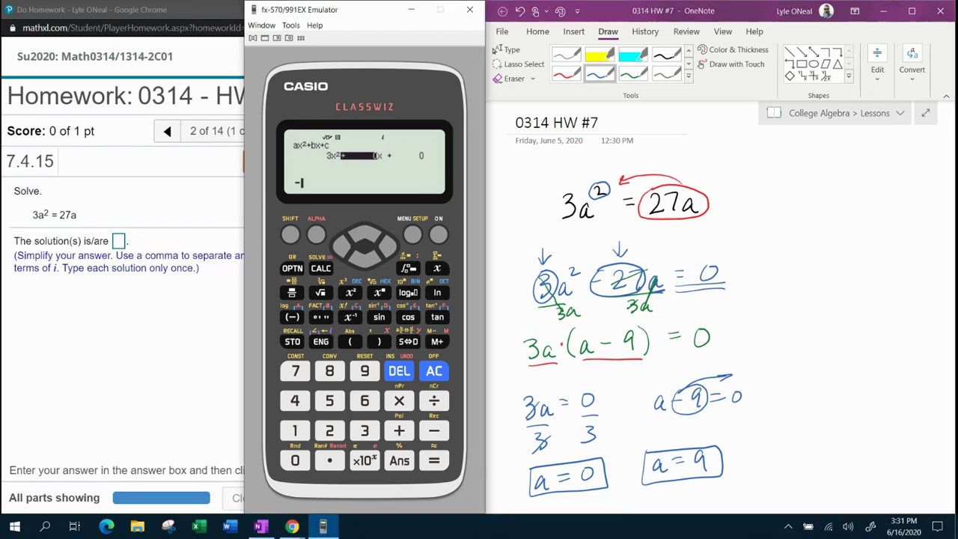
left_click(330, 430)
left_click(294, 370)
left_click(434, 460)
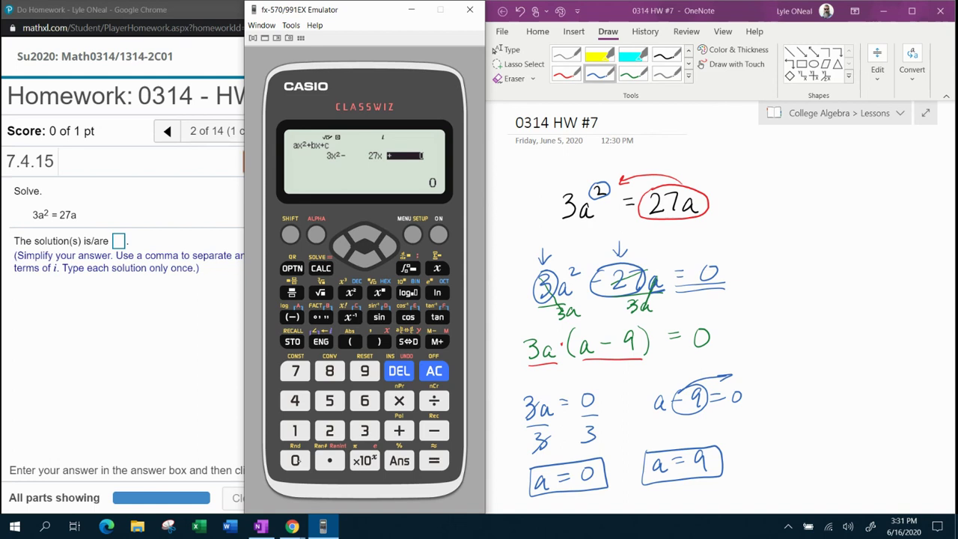
left_click(295, 460)
left_click(433, 460)
left_click(433, 460)
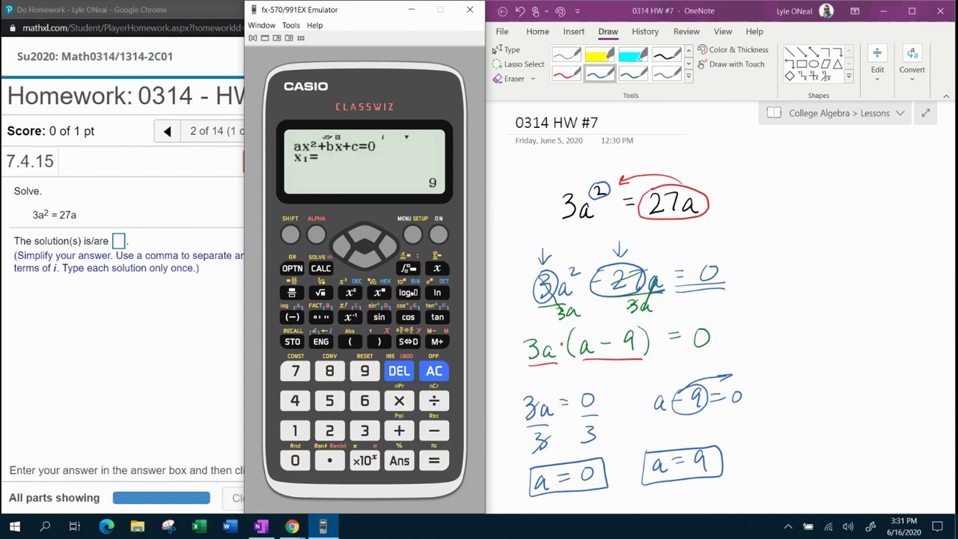
left_click(433, 461)
Step: Enter 0,9 in the MyLab Math answer box and check it, getting Excellent!
key("alt+F4")
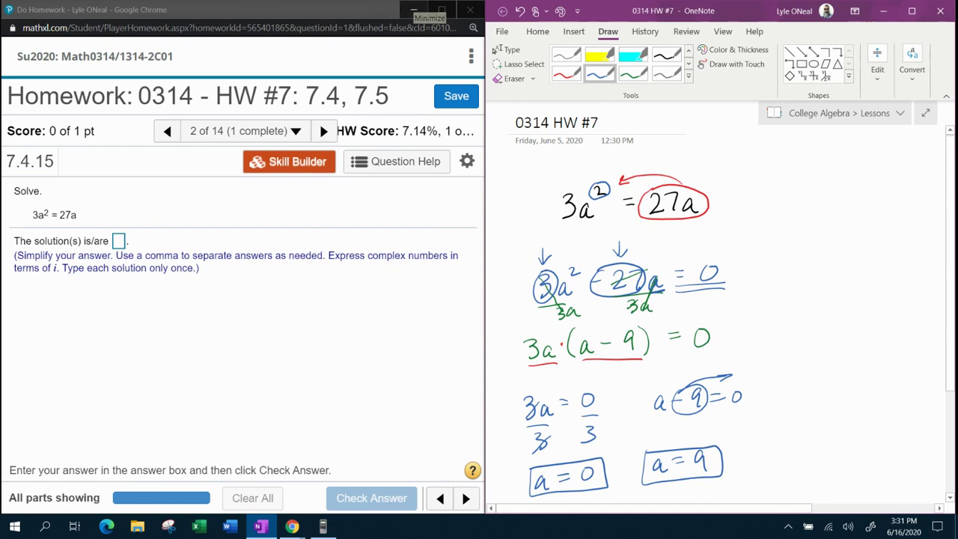
left_click(118, 242)
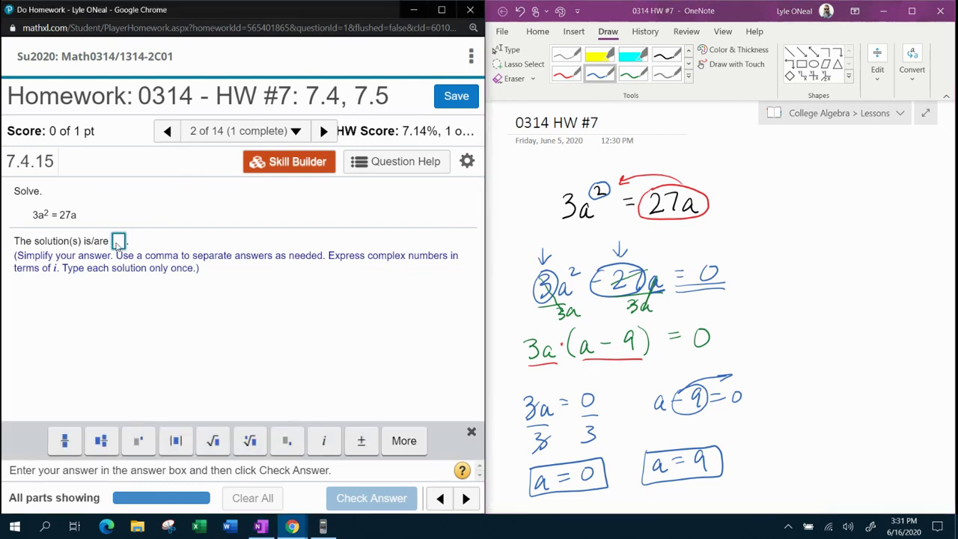
type("0")
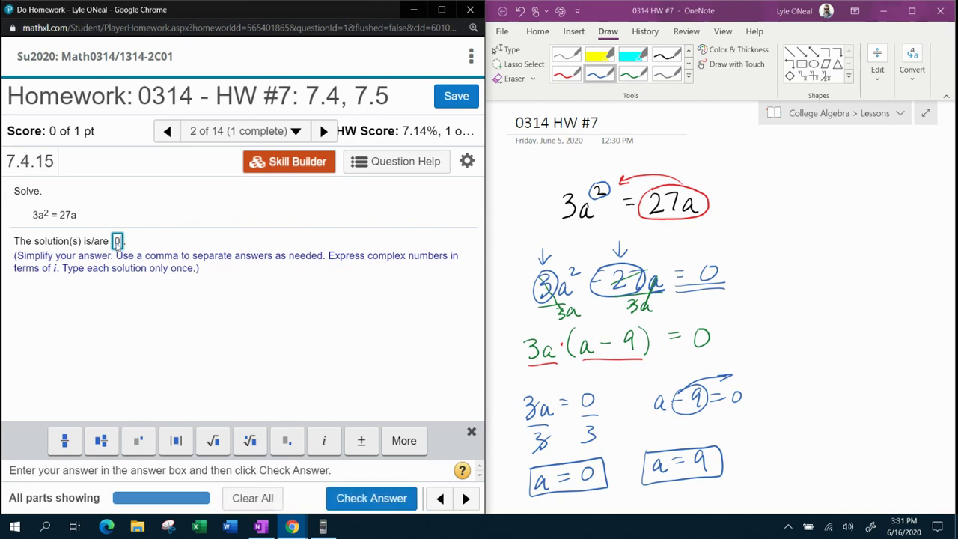
type(",9")
key("Return")
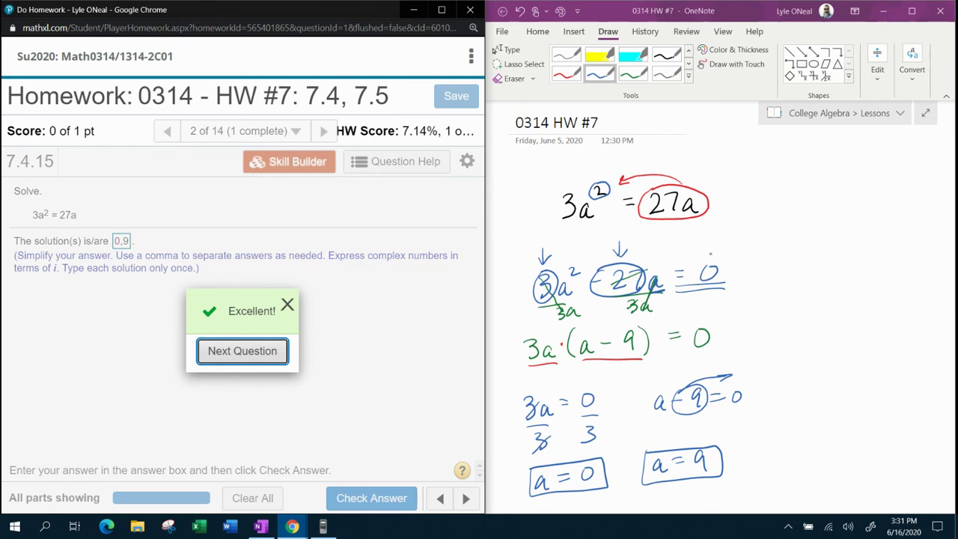
key("alt+Tab")
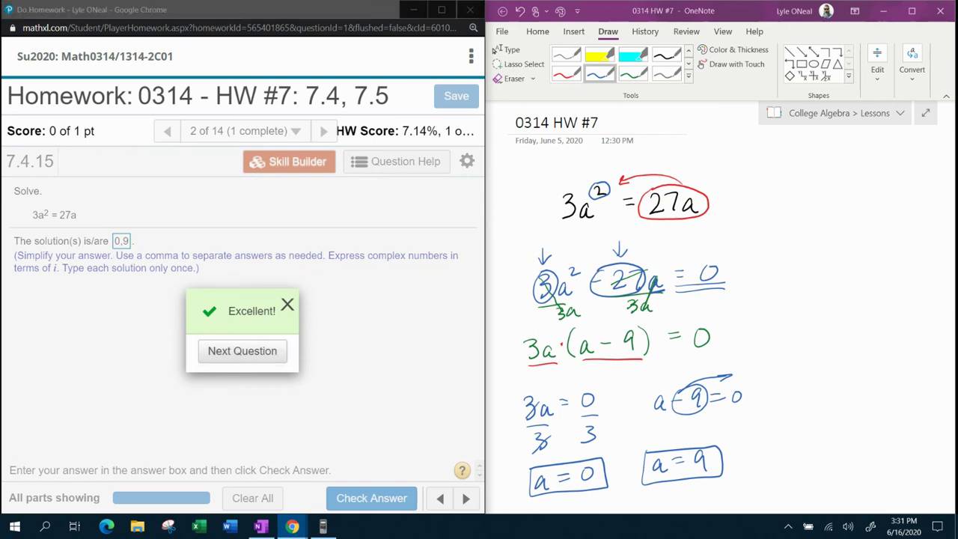